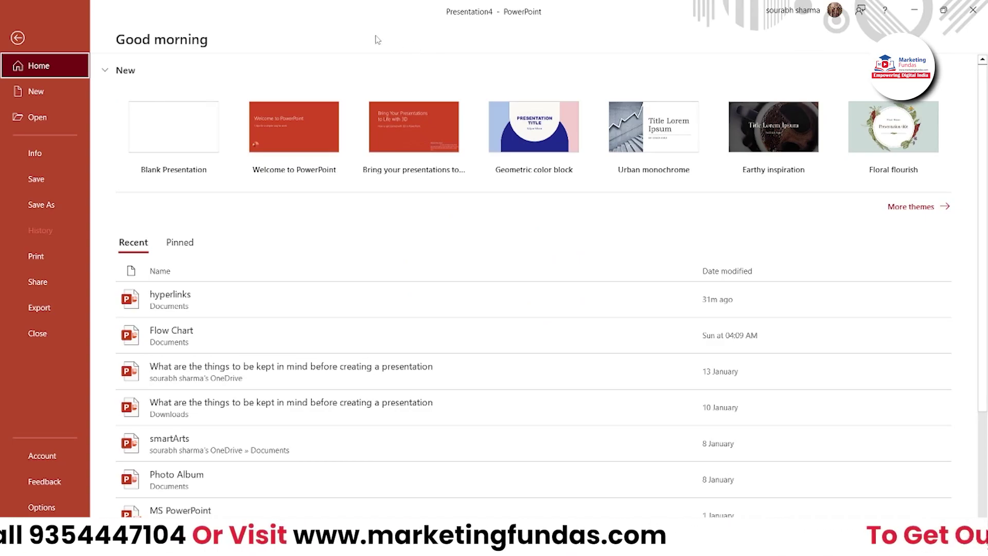
- Create a blank presentation and switch slide 1 to the Blank layout with no placeholders
click(200, 104)
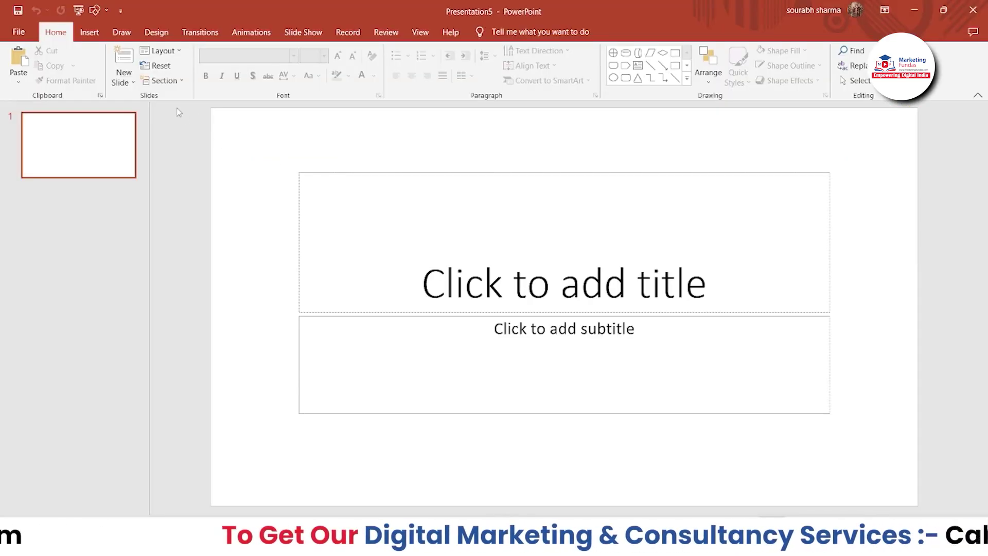
click(159, 51)
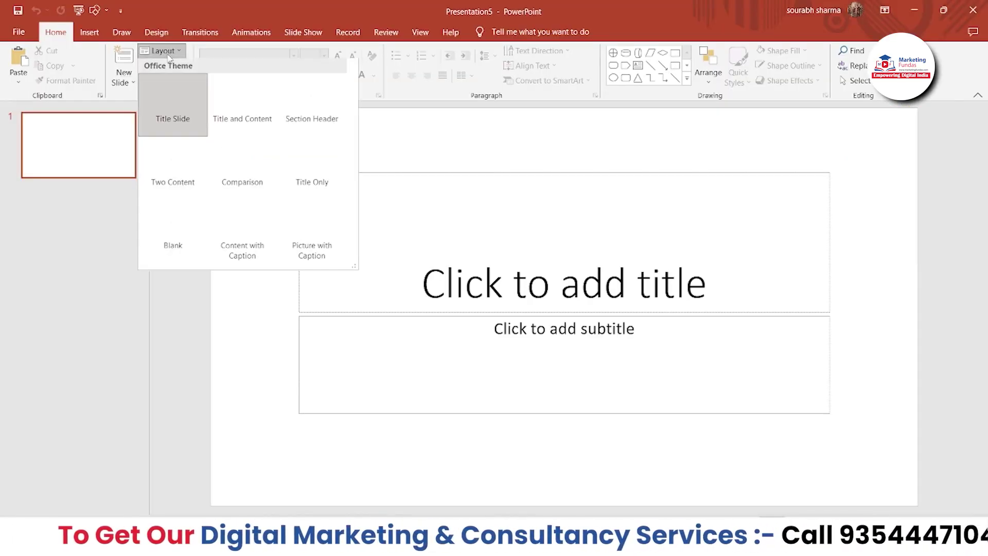
click(188, 227)
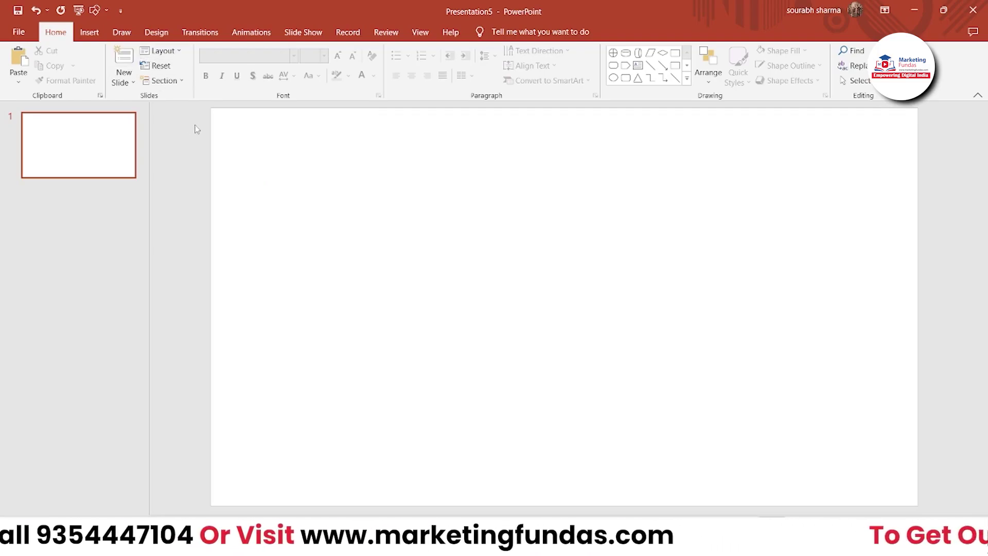
click(99, 37)
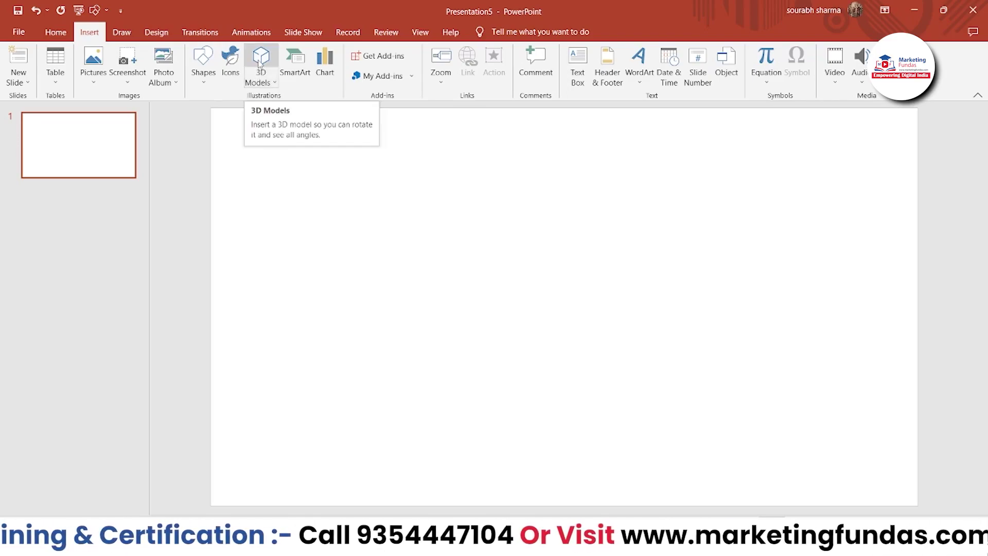
click(269, 84)
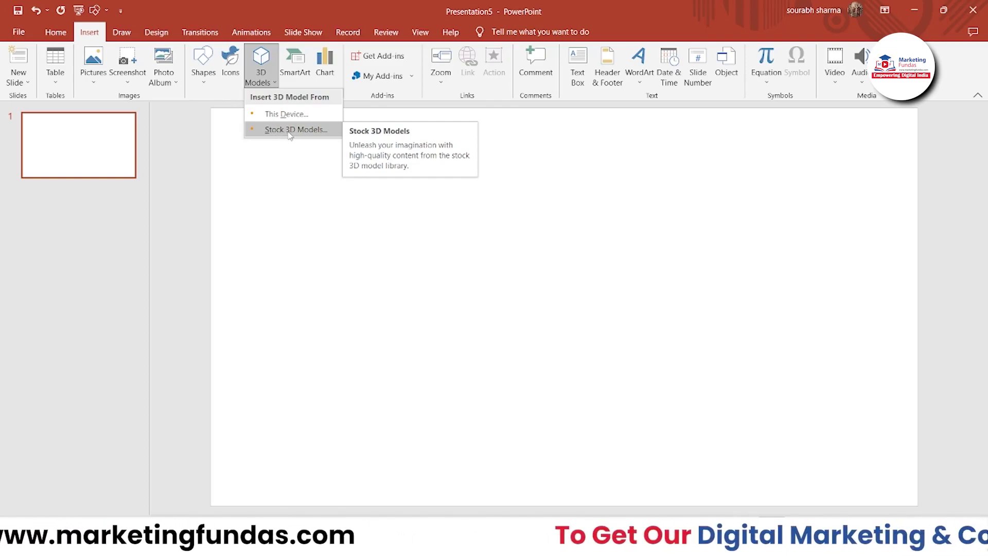
click(291, 130)
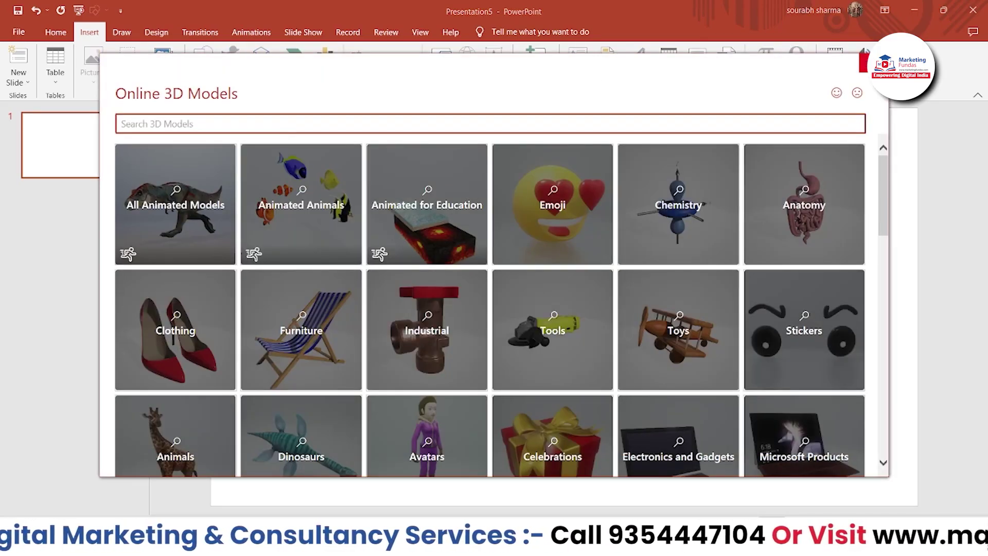
key(Escape)
click(261, 64)
click(289, 112)
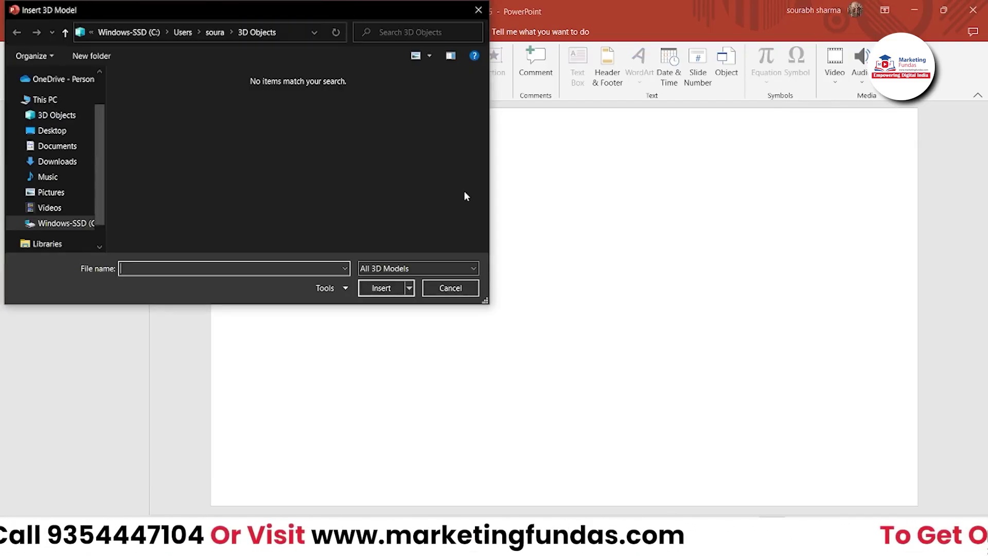
click(443, 294)
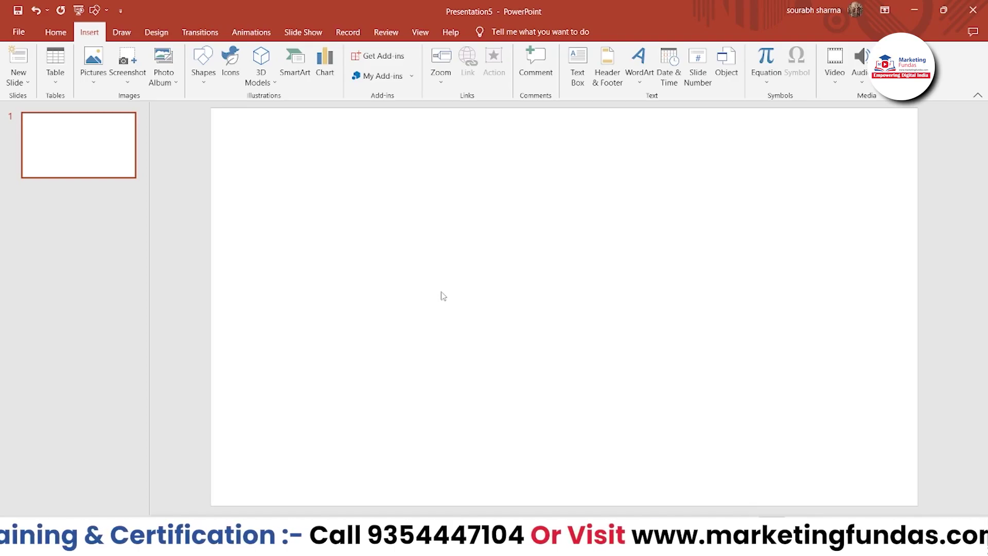
- Open the Stock 3D Models library and show All Animated Models
click(254, 86)
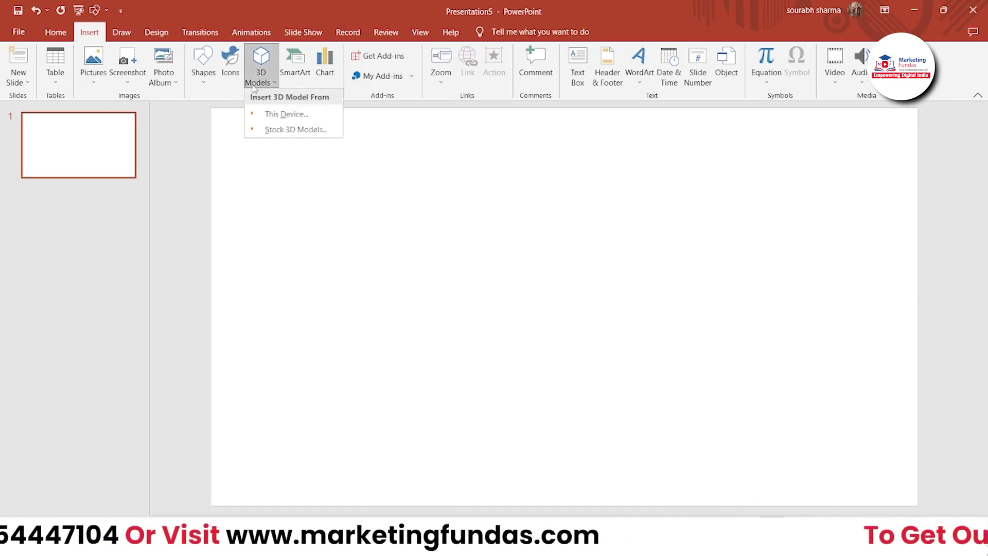
click(285, 133)
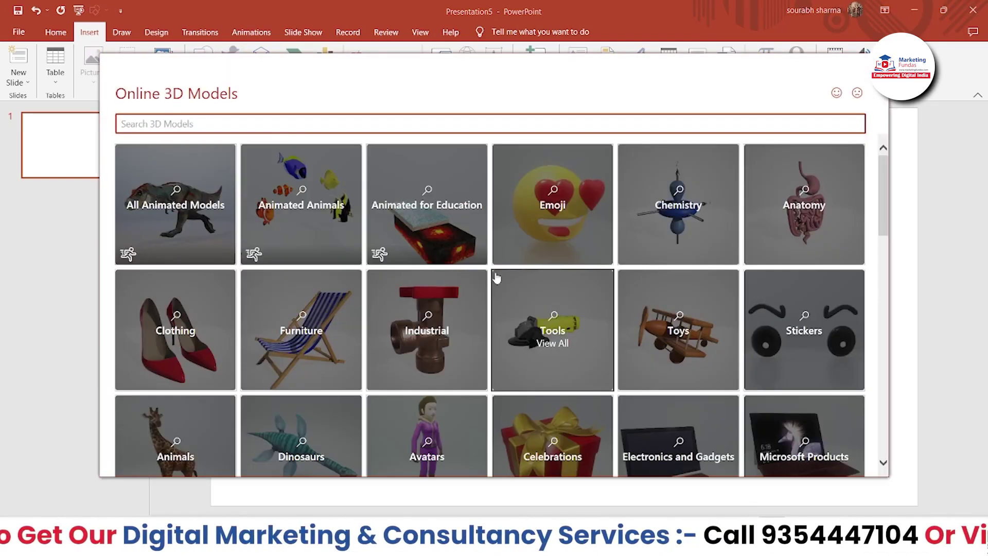
scroll(496, 278, down, 5)
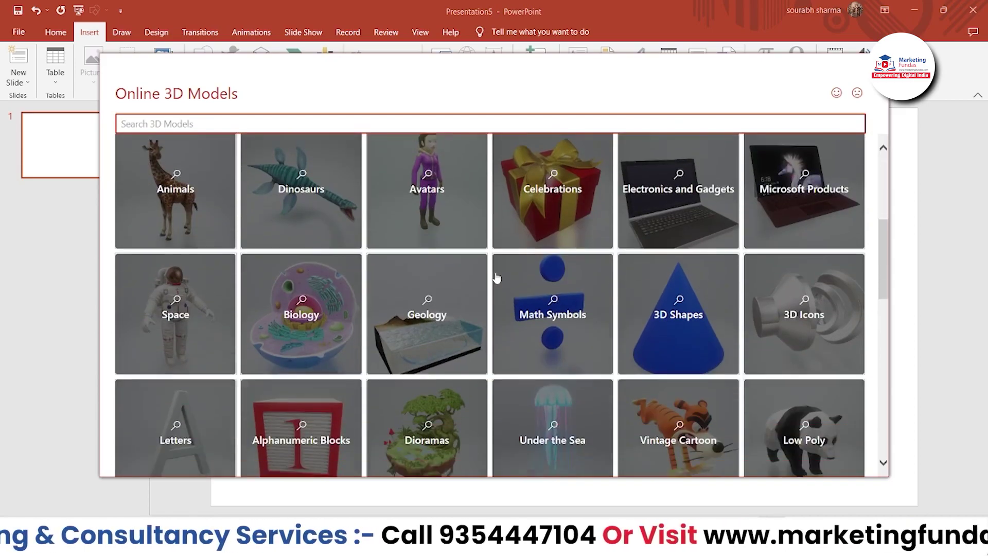
scroll(495, 278, down, 8)
scroll(496, 278, up, 13)
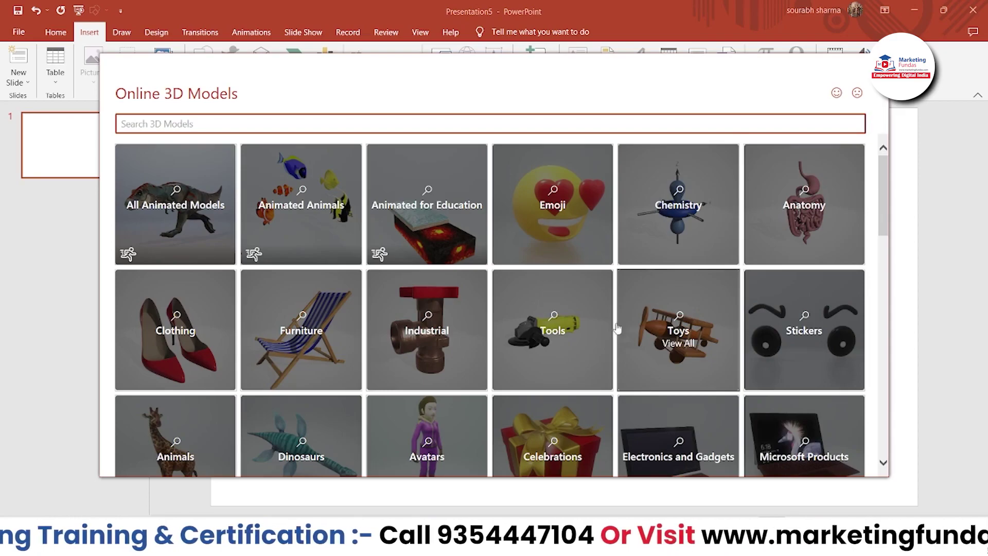
scroll(332, 334, down, 7)
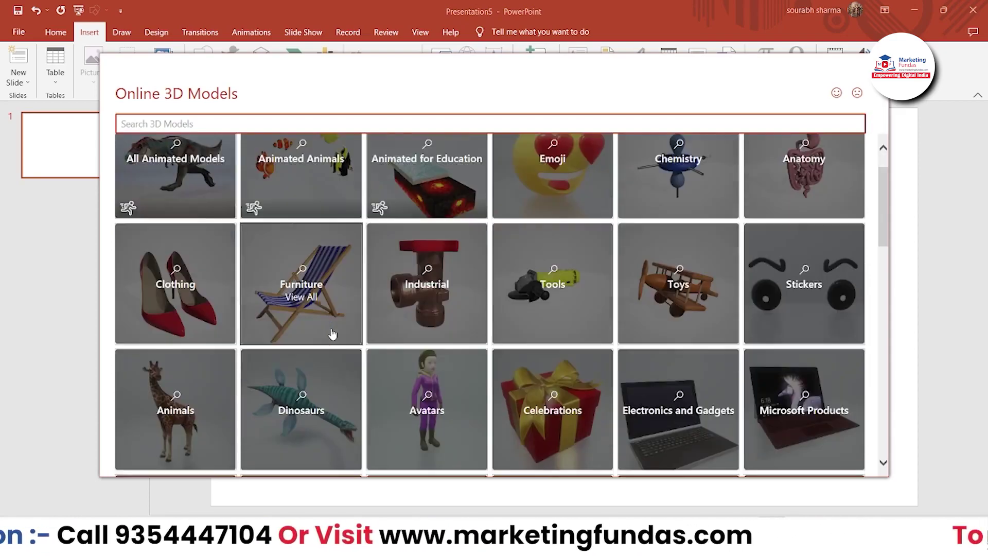
scroll(332, 335, down, 5)
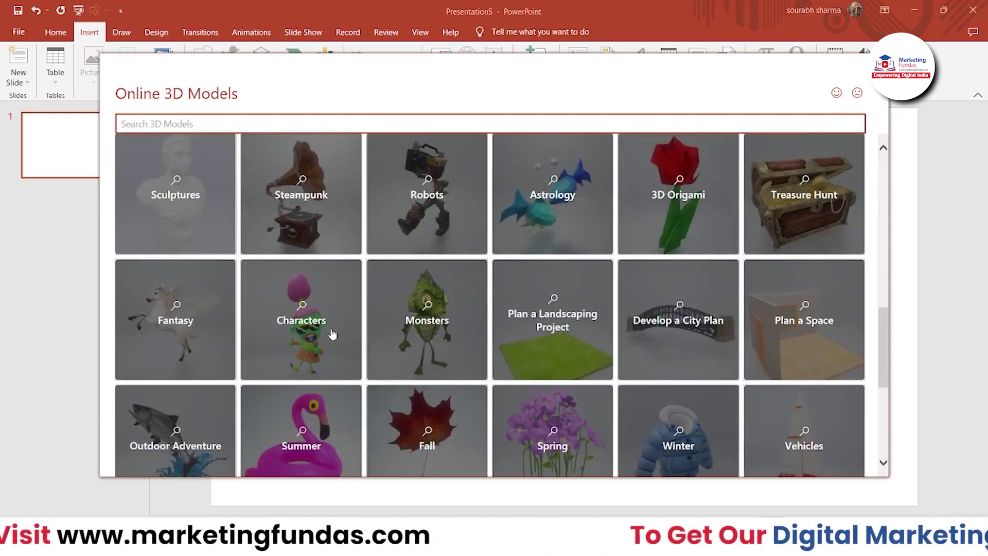
scroll(331, 335, up, 12)
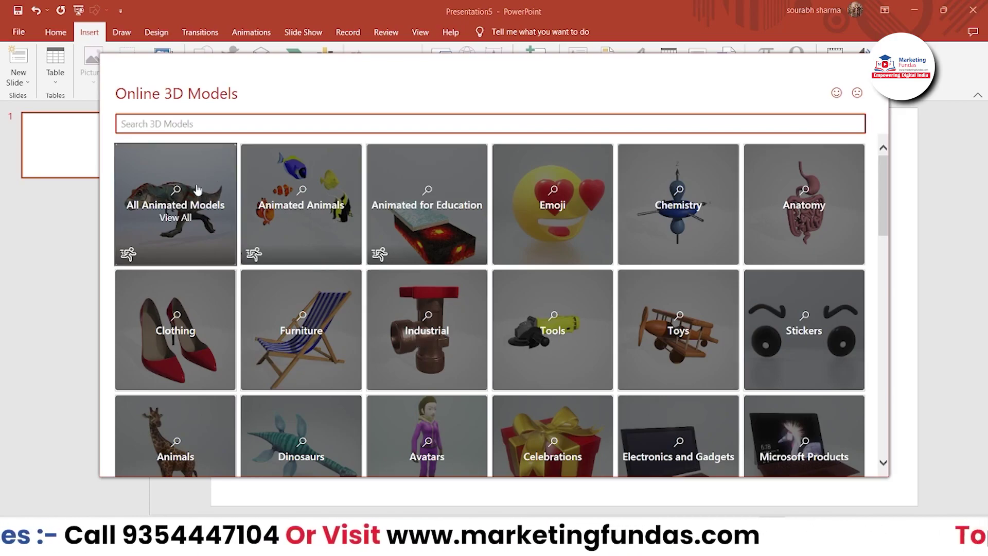
click(147, 206)
scroll(410, 304, down, 5)
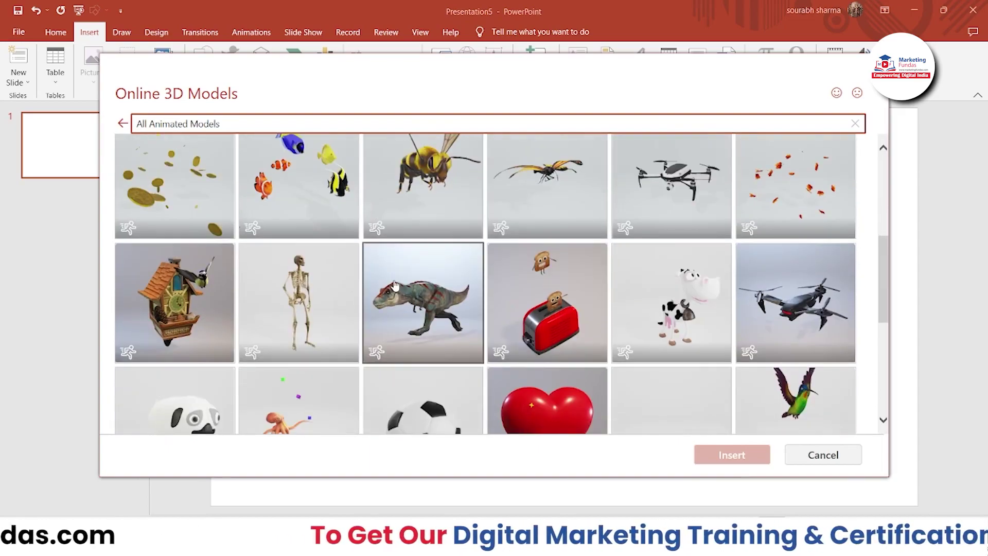
- Insert the animated T-rex and drag it to the slide's upper left
click(395, 286)
click(728, 455)
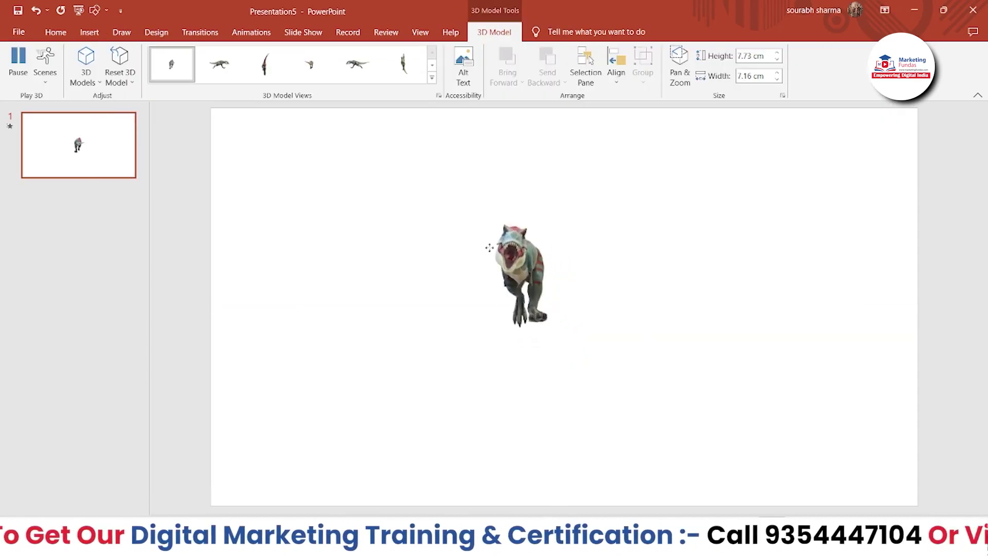
drag(481, 243, 287, 170)
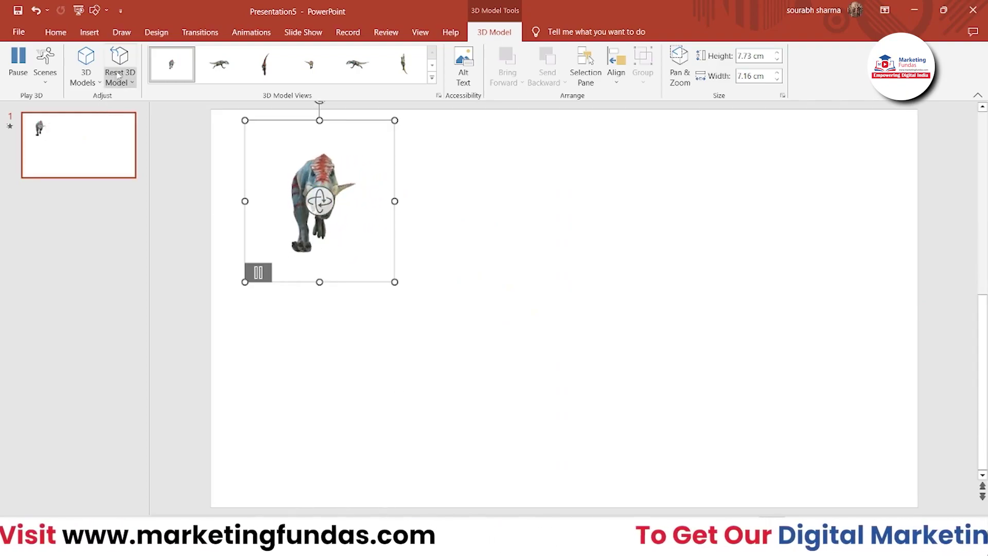
- Insert the sunglasses emoji from the Emoji category of Stock 3D Models
click(89, 32)
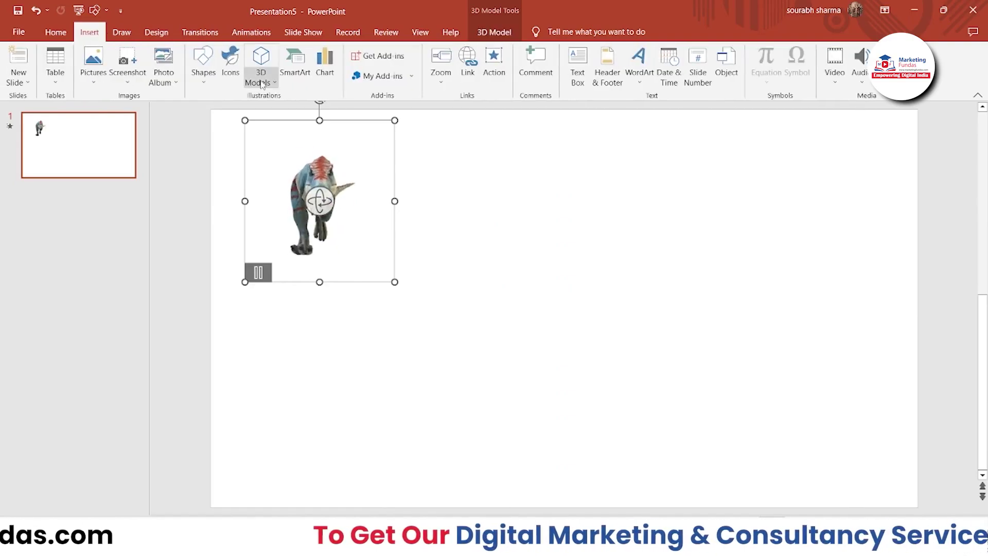
click(262, 82)
click(282, 127)
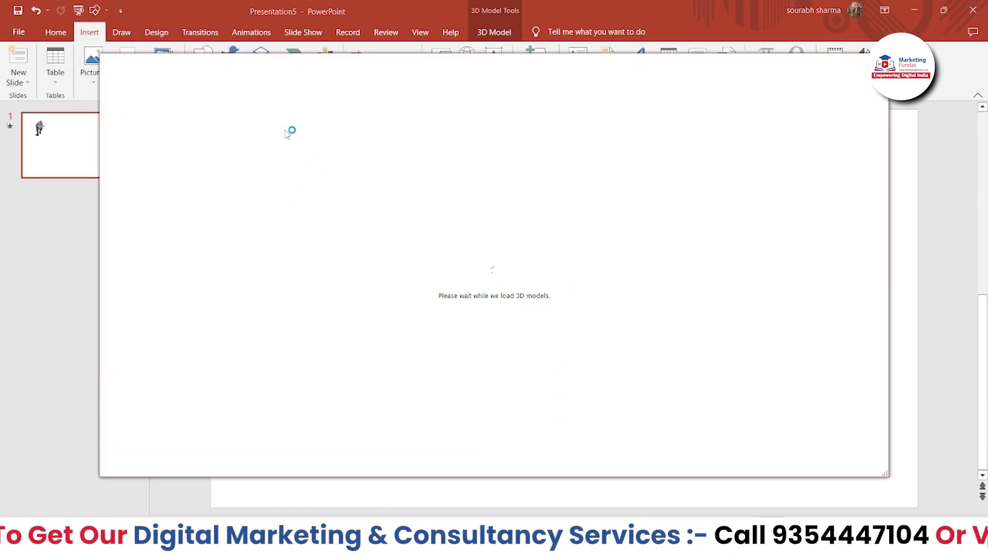
scroll(470, 324, up, 10)
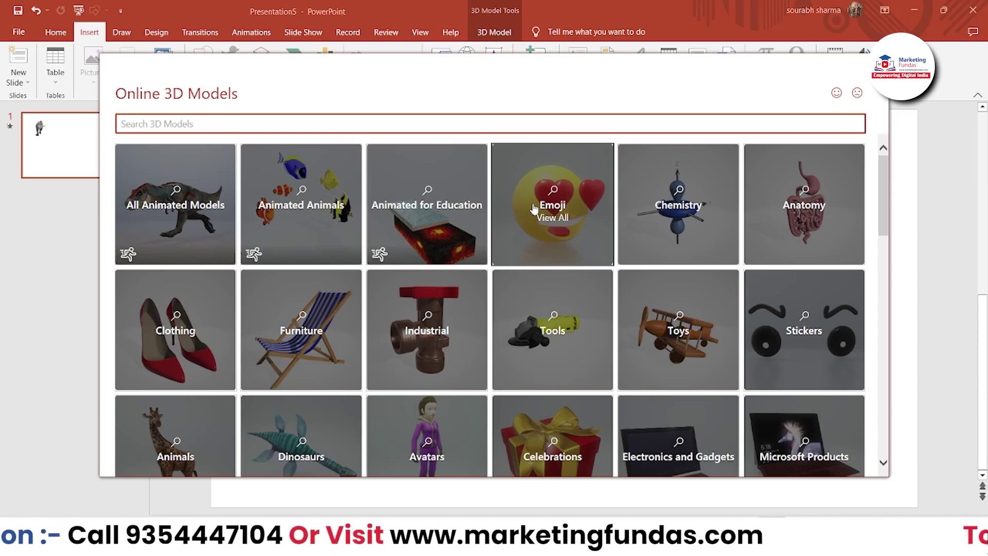
click(533, 209)
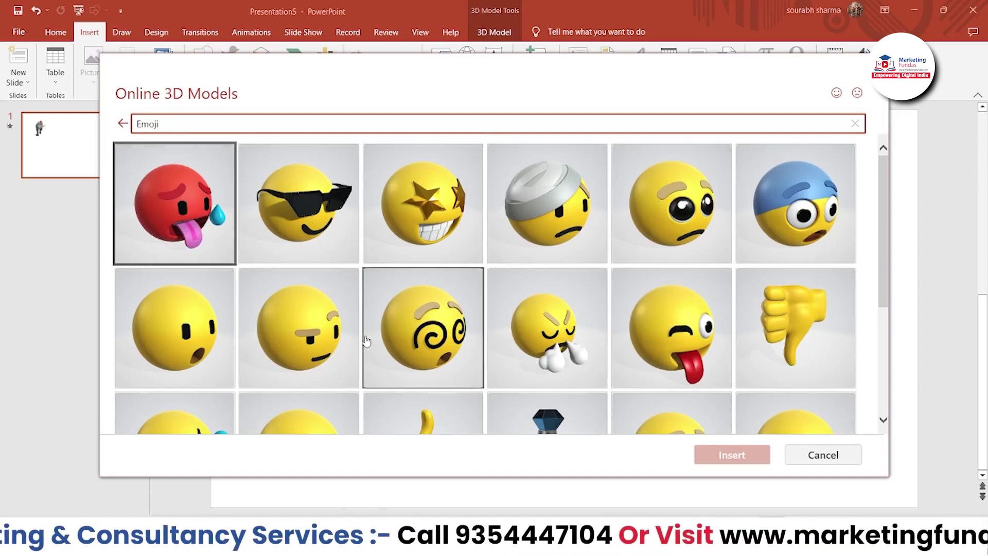
click(342, 227)
click(736, 455)
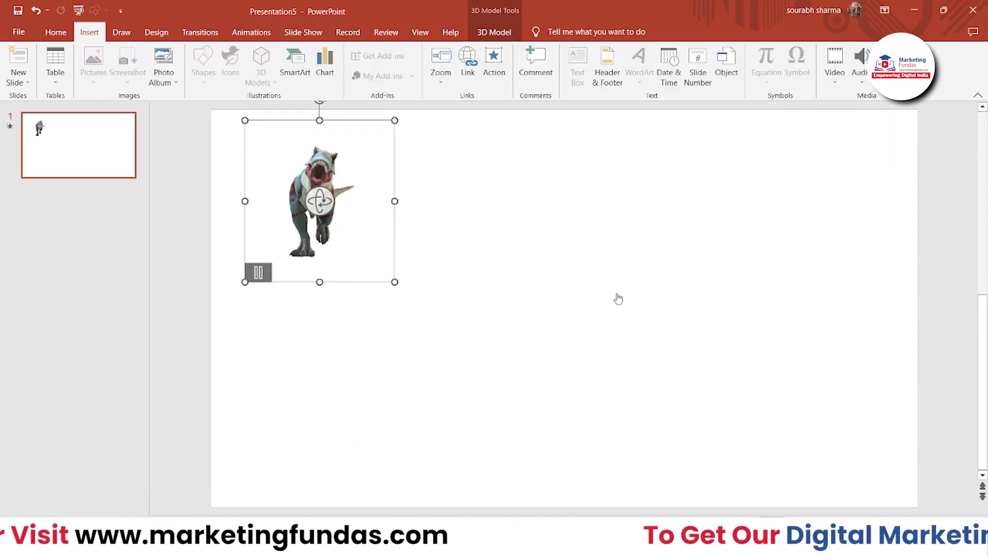
- Move the sunglasses emoji to the slide's right and rotate it to face the front
drag(607, 326, 726, 346)
drag(637, 325, 673, 315)
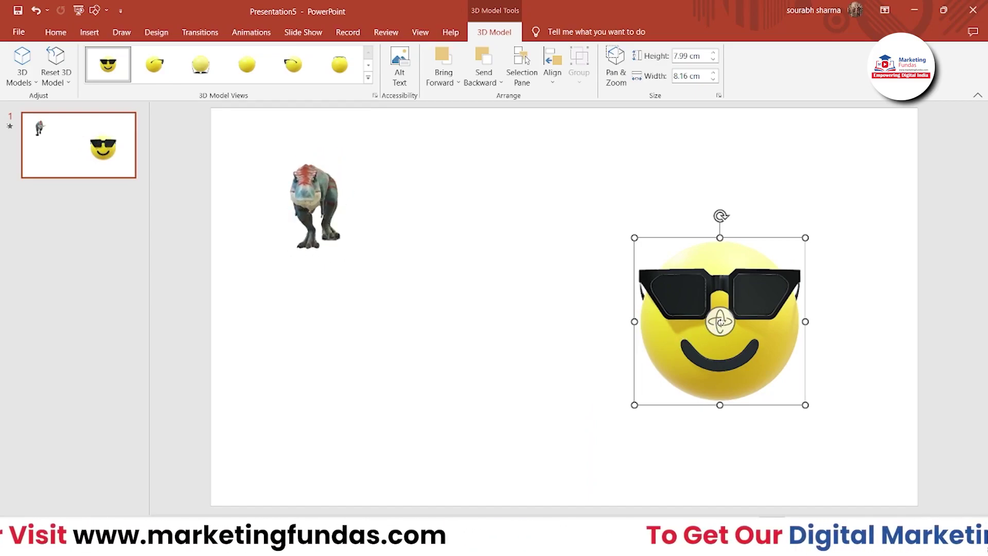
drag(720, 322, 700, 329)
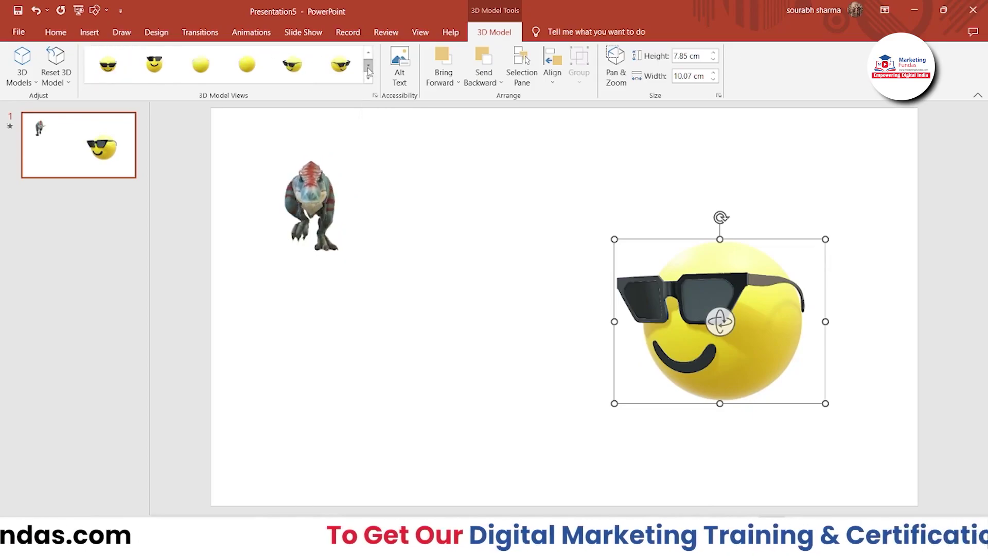
click(368, 70)
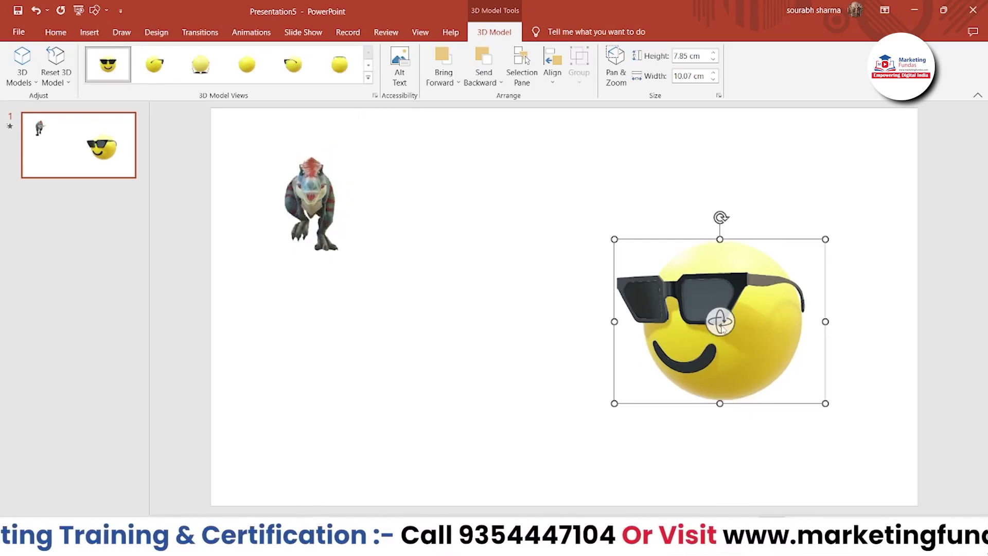
mouse_move(720, 322)
mouse_down()
mouse_move(786, 333)
mouse_move(663, 329)
mouse_move(556, 347)
mouse_move(595, 297)
mouse_move(721, 319)
mouse_up()
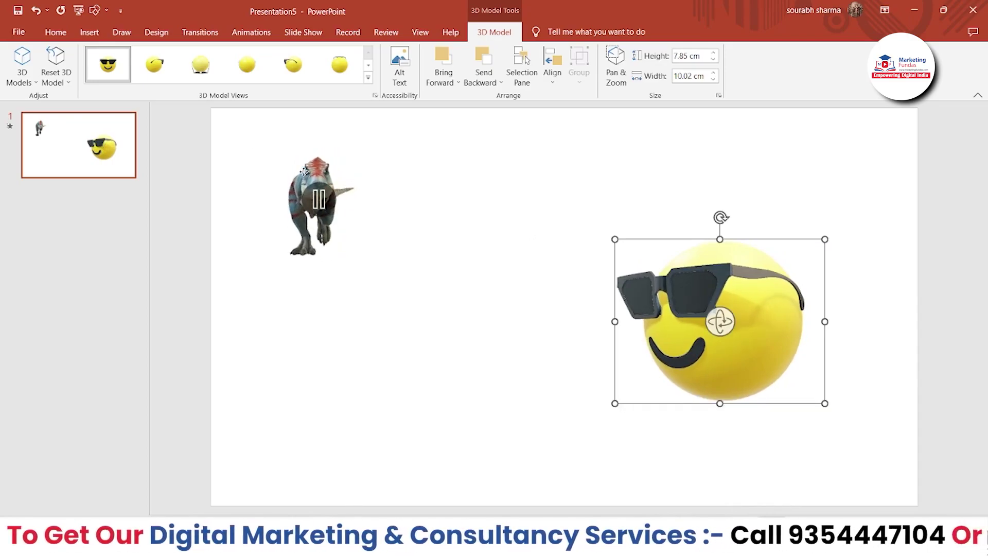
- Rotate the T-rex toward a side view and move it lower on the slide
click(303, 174)
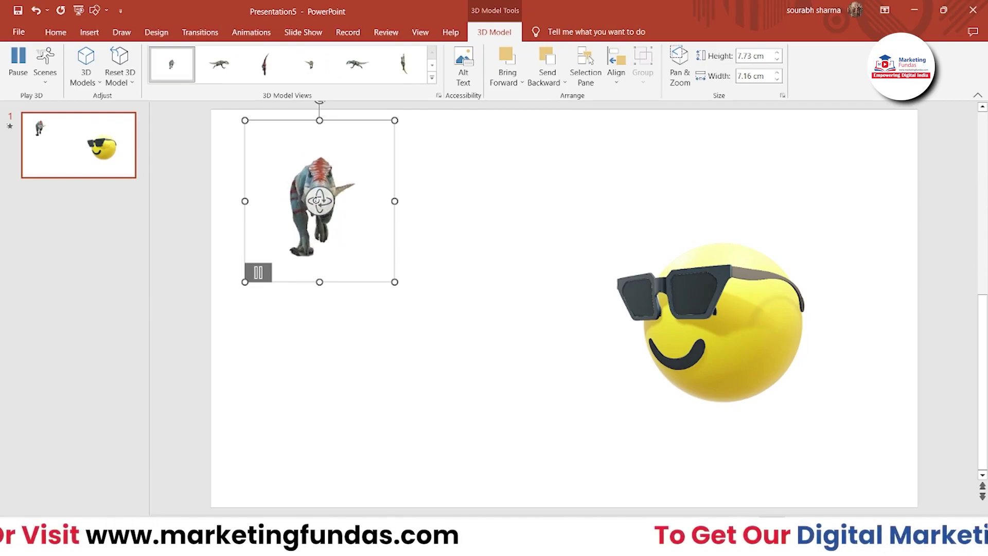
drag(319, 201, 316, 200)
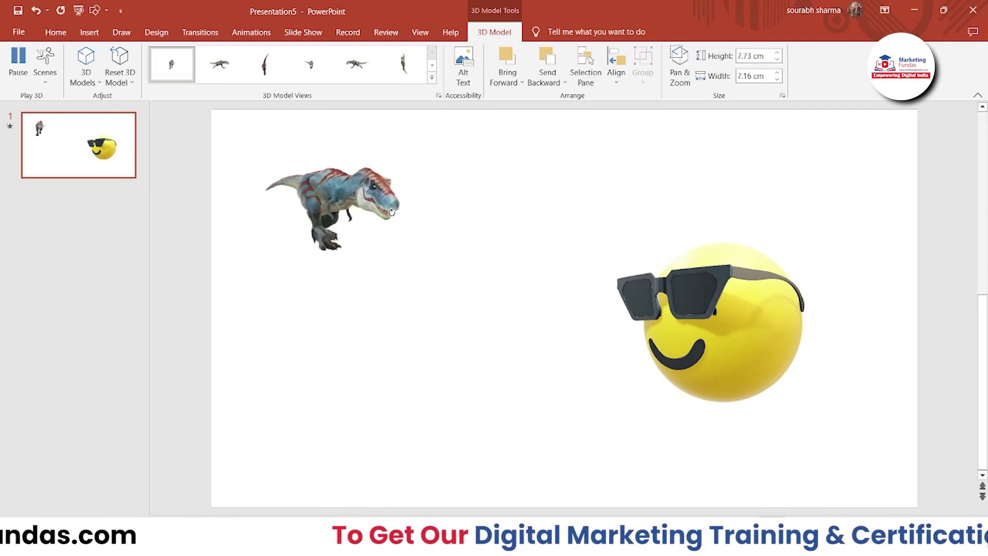
drag(391, 213, 479, 165)
drag(402, 195, 440, 306)
- Apply the side-on 3D Model Views preset to the T-rex and turn it slightly toward the viewer
click(432, 66)
click(432, 77)
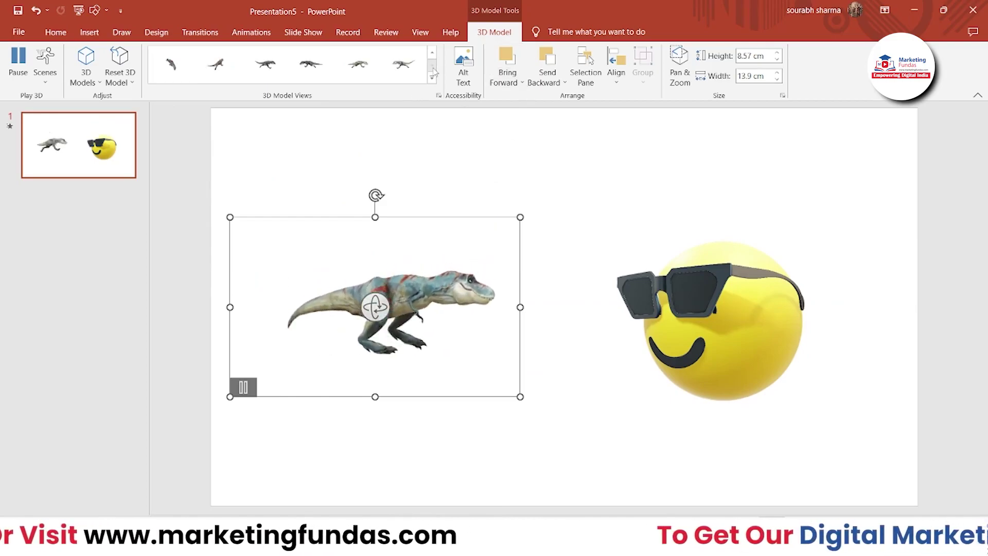
click(432, 65)
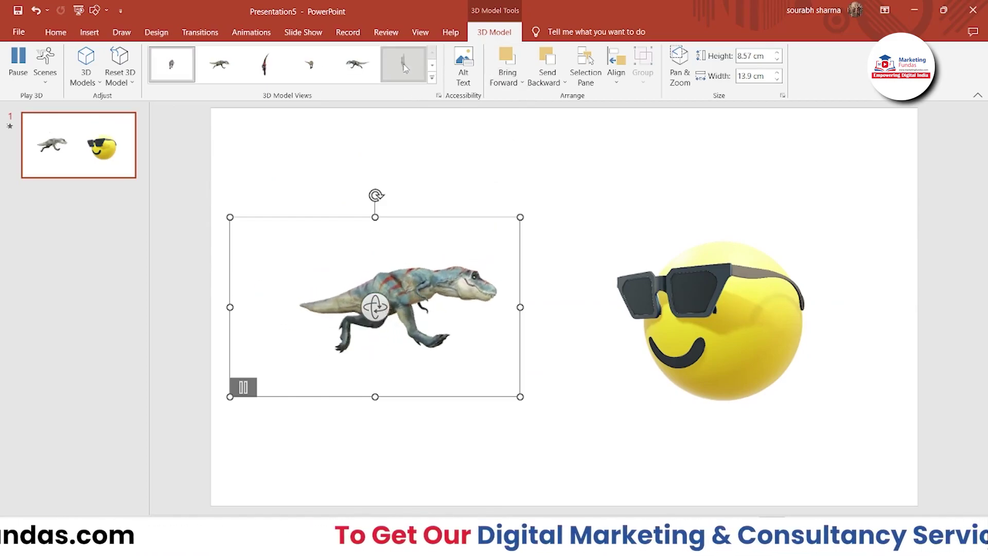
click(405, 67)
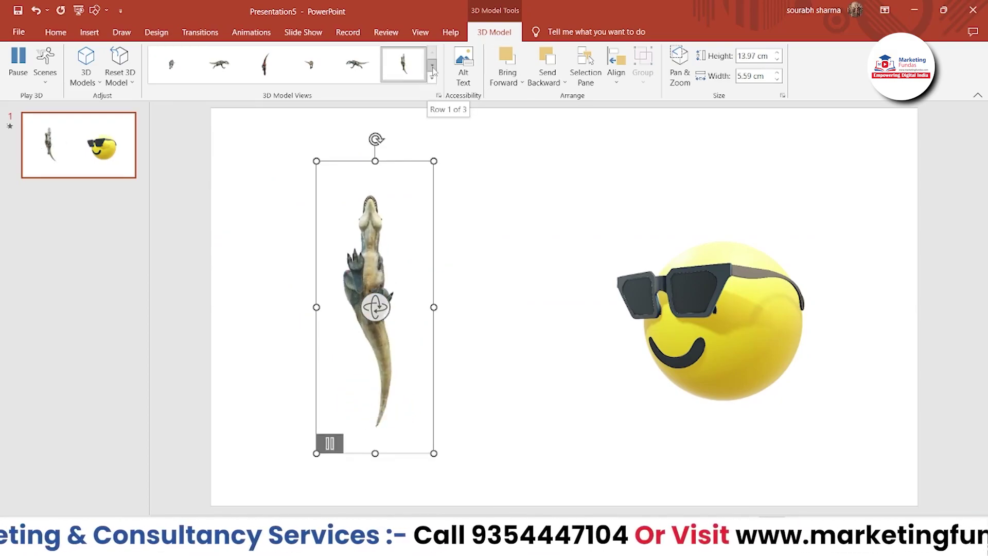
click(357, 63)
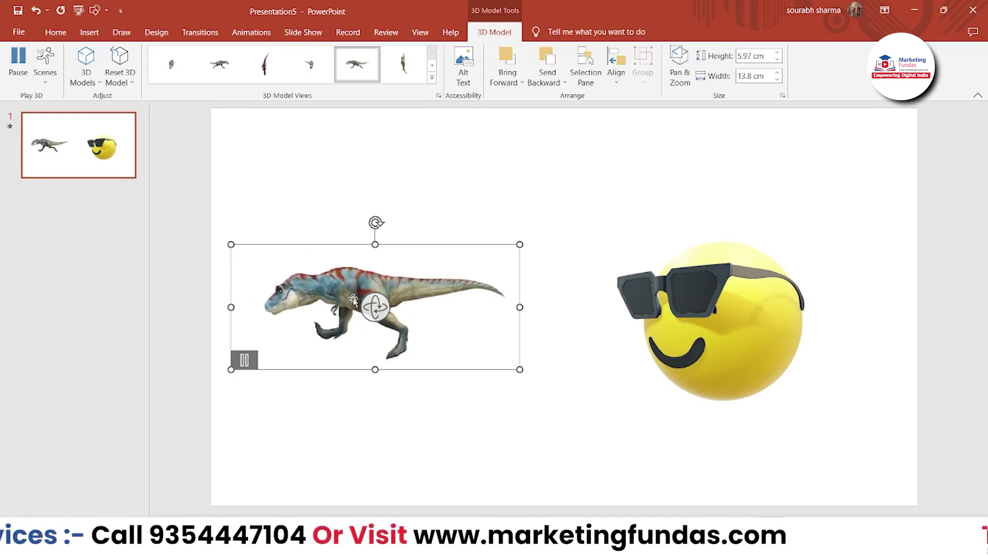
click(536, 325)
click(309, 309)
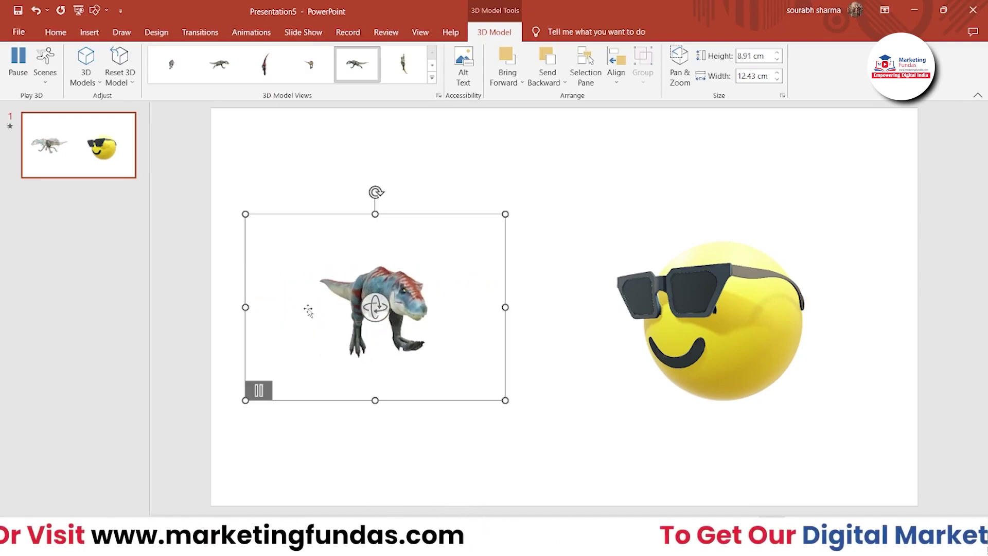
mouse_move(309, 309)
mouse_down()
mouse_move(421, 318)
mouse_move(545, 303)
mouse_up()
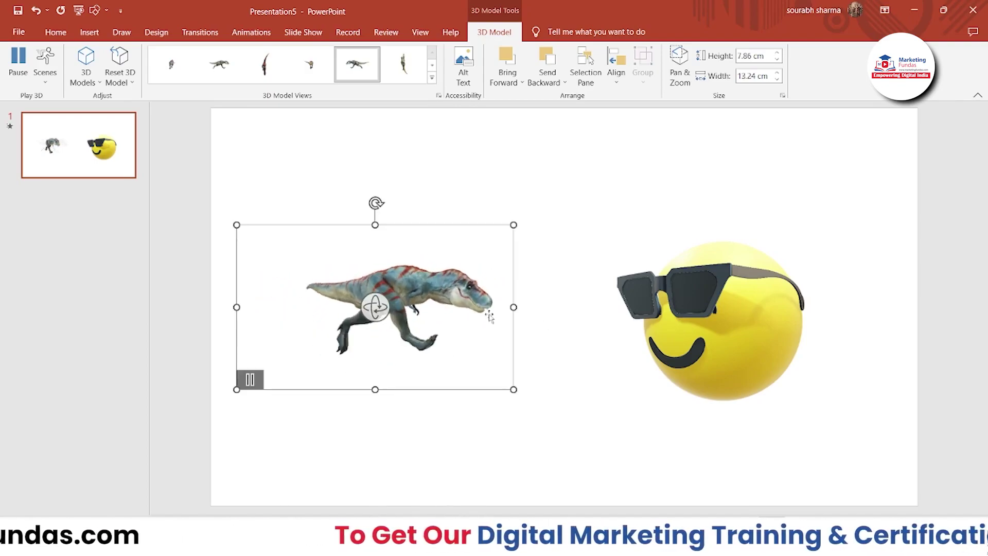
click(89, 32)
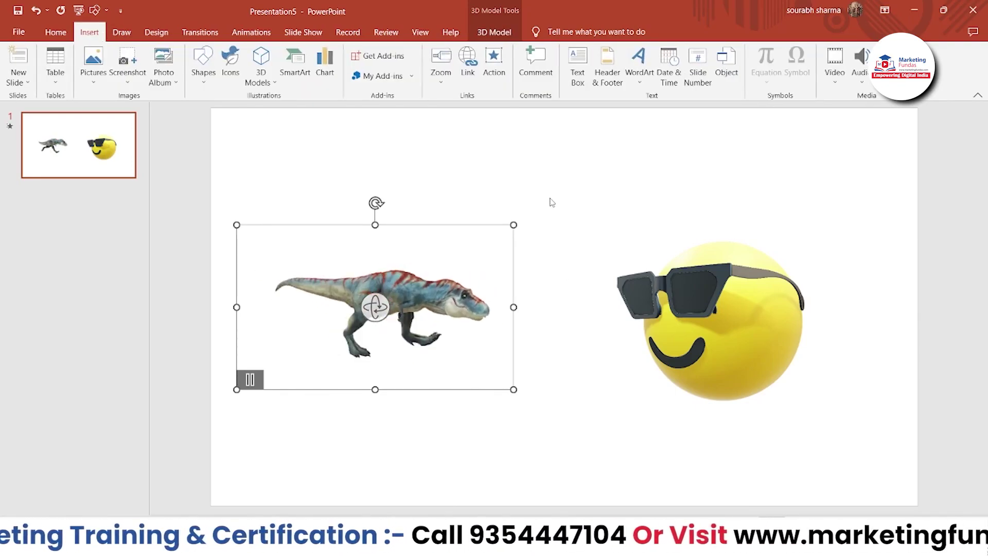
- Add a new blank second slide
click(558, 269)
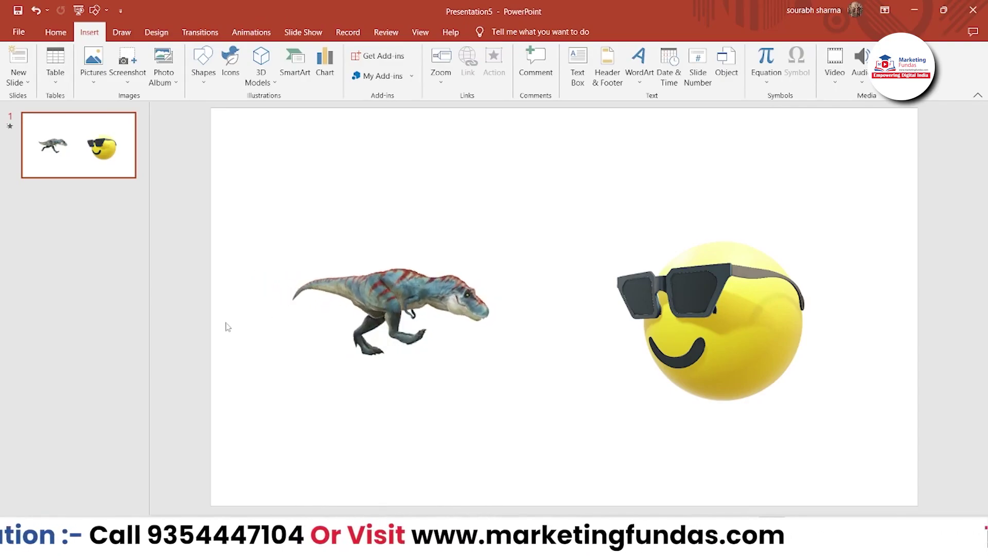
click(55, 32)
click(122, 60)
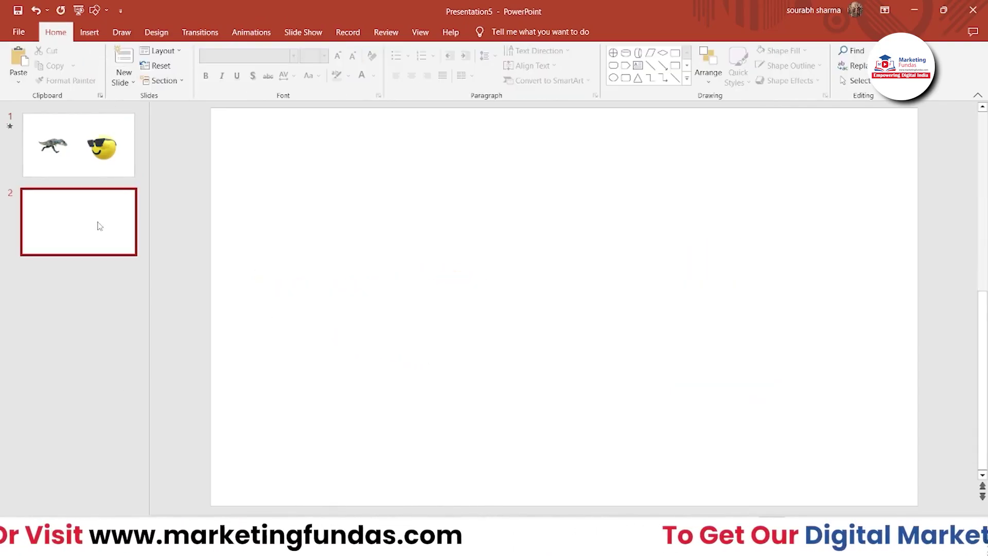
click(98, 227)
- In Stock 3D Models, open the Avatars category and select the purple-suited avatar
click(90, 32)
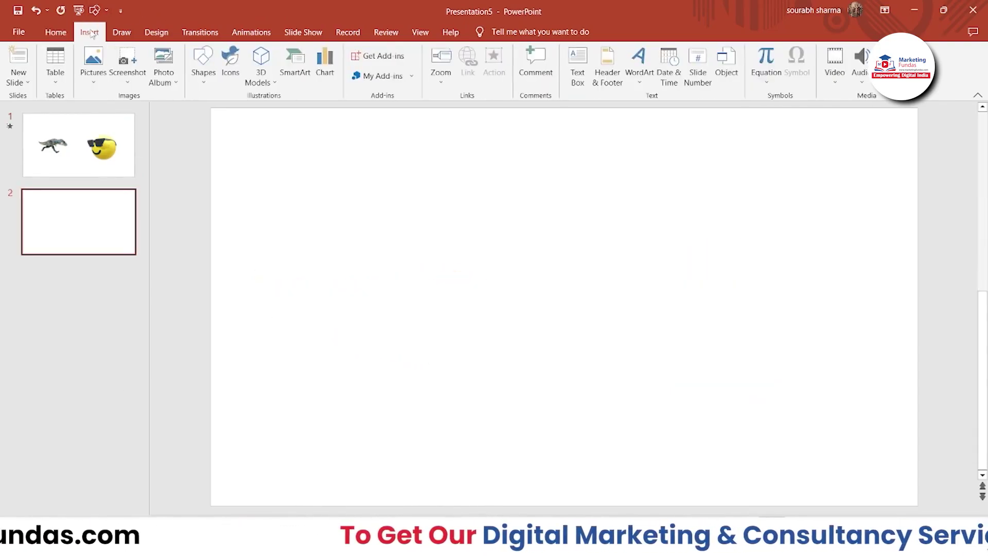
click(272, 78)
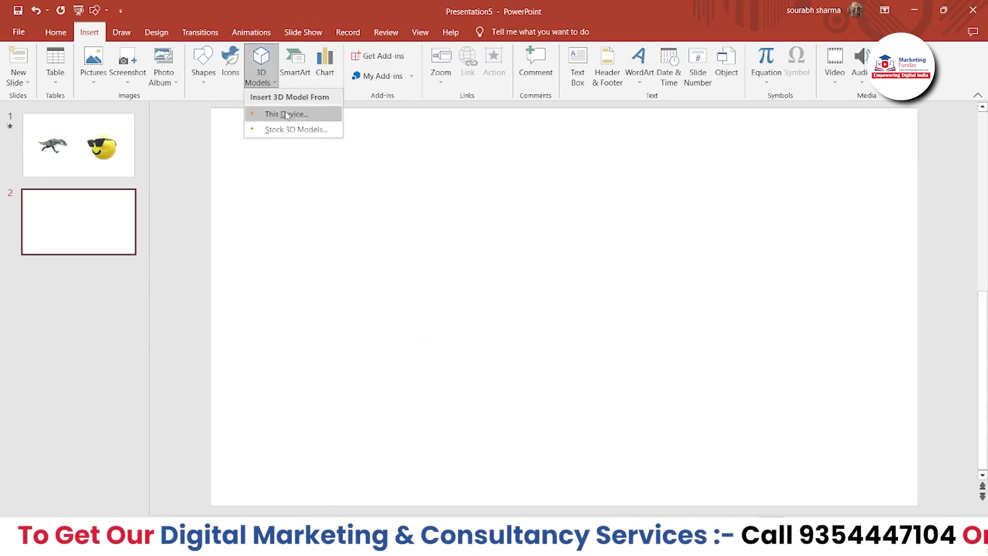
click(291, 130)
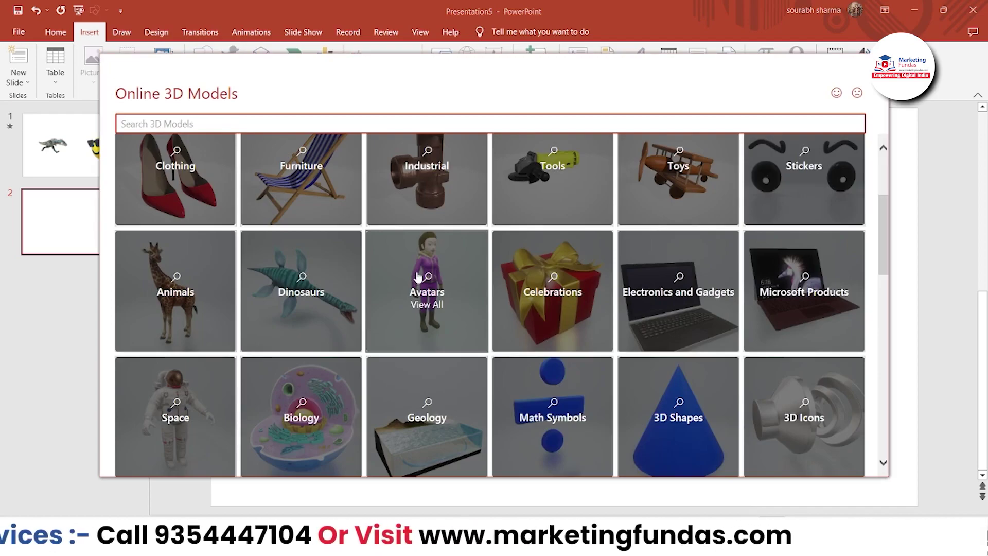
click(418, 278)
scroll(514, 278, down, 2)
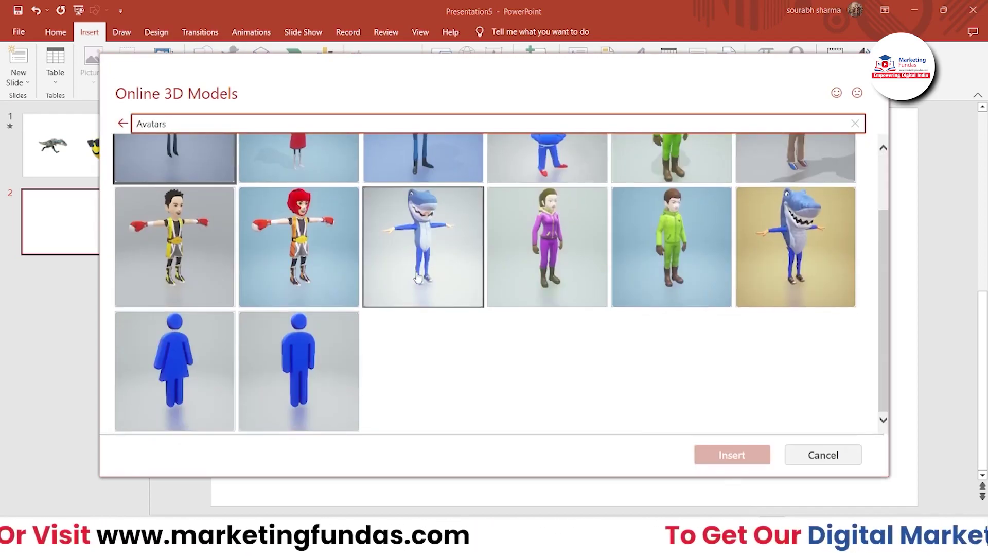
scroll(539, 278, up, 1)
click(539, 278)
- Insert the purple avatar on slide 2, rotate it, and apply the sixth 3D Model Views preset
click(739, 455)
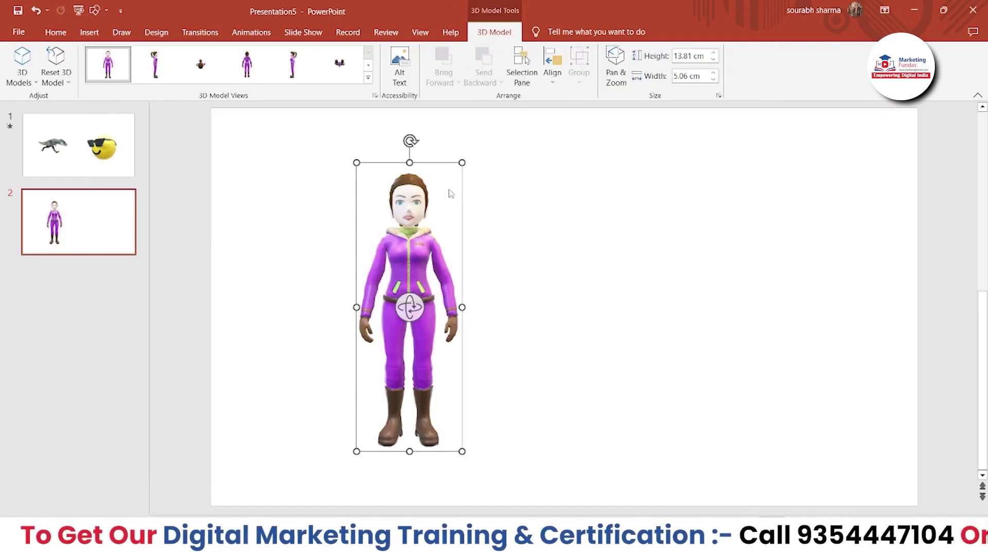
drag(409, 308, 308, 331)
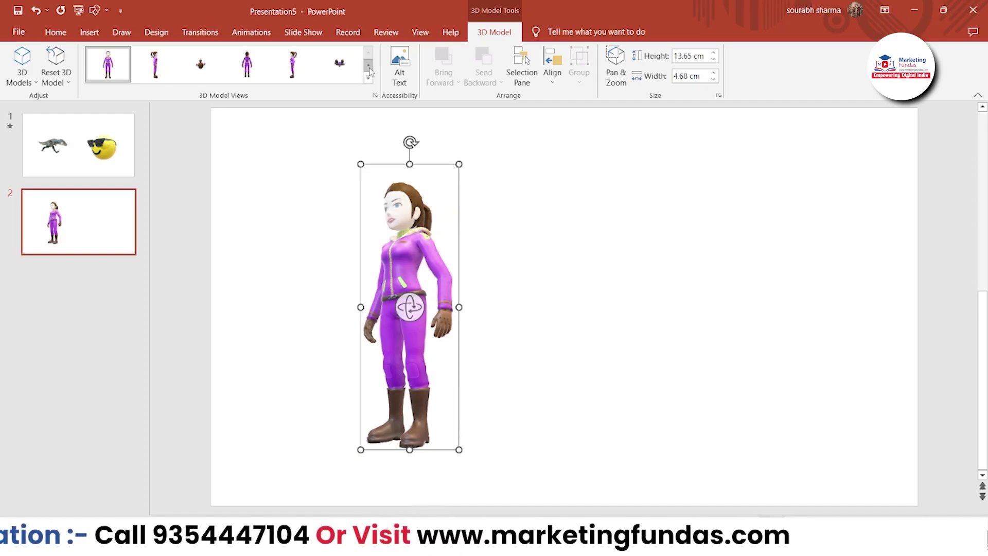
click(369, 67)
click(368, 78)
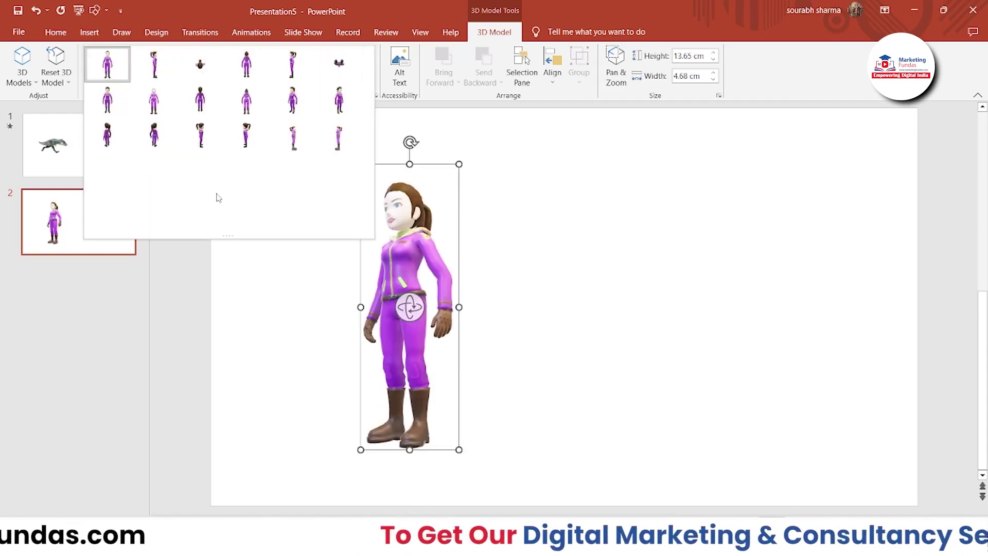
click(338, 135)
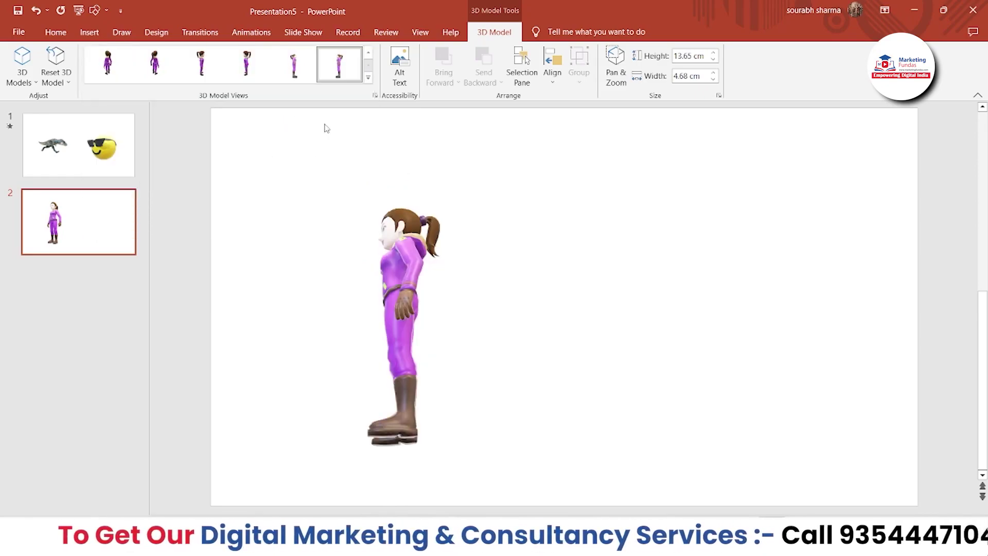
- Turn the avatar front-on and use Pan & Zoom to frame its head and upper body
drag(403, 301, 562, 343)
click(616, 65)
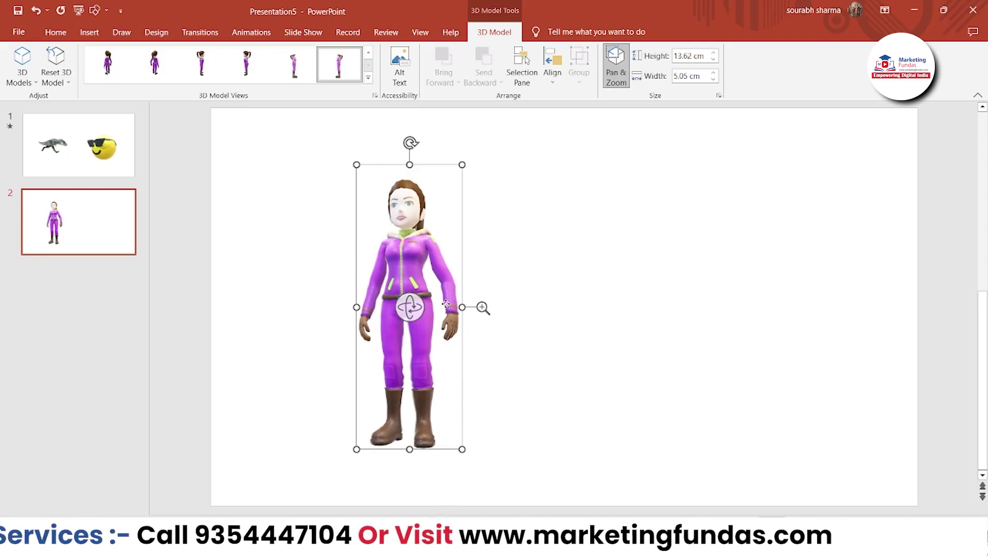
mouse_move(482, 307)
mouse_down()
mouse_move(488, 278)
mouse_move(482, 307)
mouse_up()
drag(394, 253, 451, 337)
drag(482, 307, 490, 252)
- Turn the zoomed avatar slightly to the right and move it left on the slide
click(563, 273)
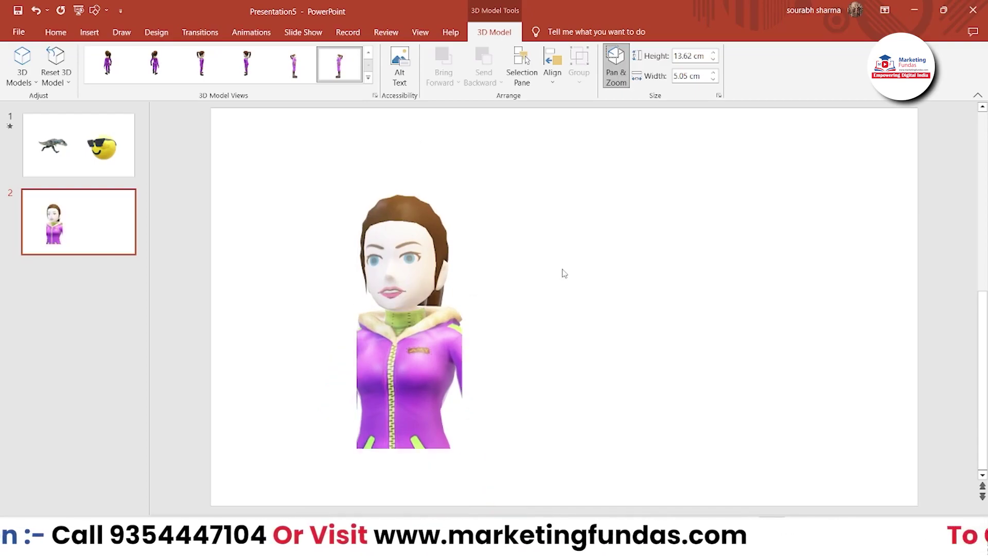
click(357, 336)
drag(479, 308, 575, 333)
click(576, 333)
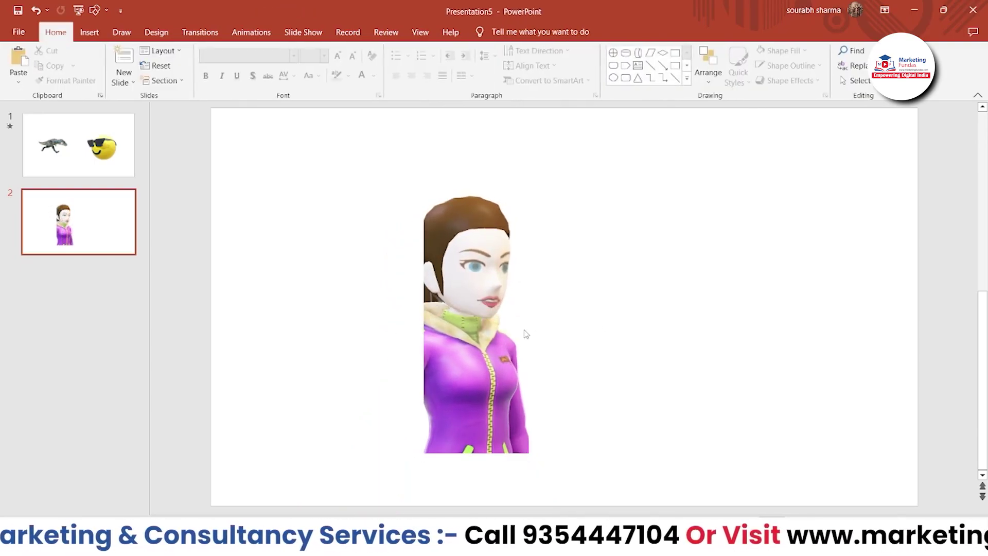
drag(504, 294, 478, 286)
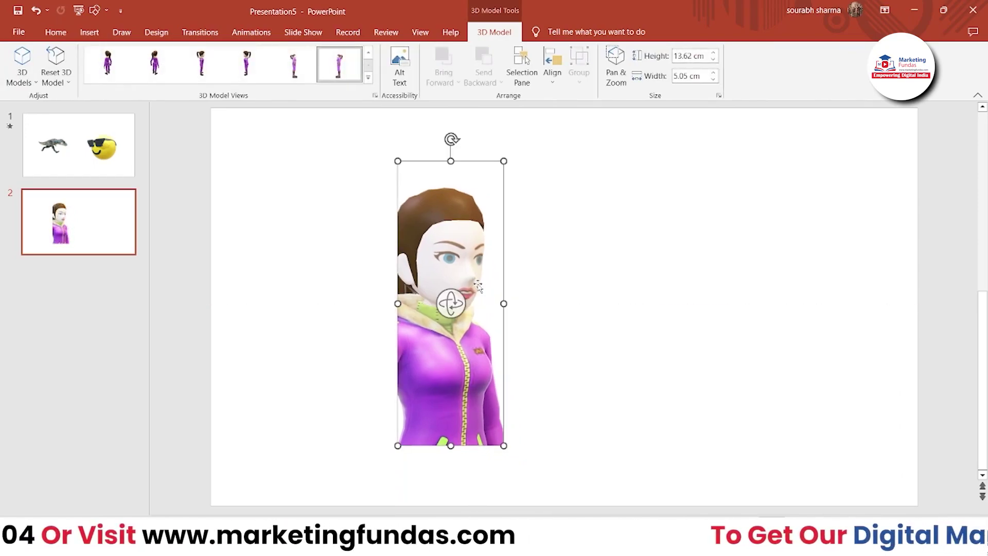